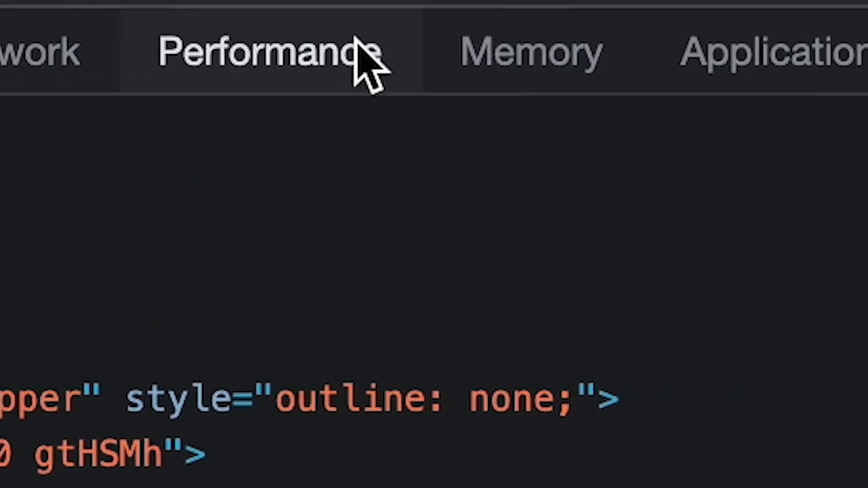
Switch DevTools to the Lighthouse panel for the github.com page.
click(518, 66)
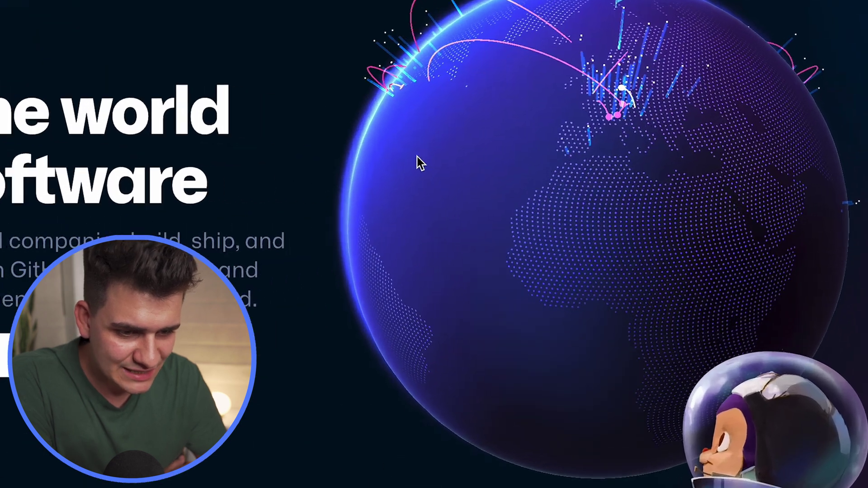
Reopen DevTools by inspecting the globe image and bring up the Lighthouse panel from the » overflow.
right_click(519, 168)
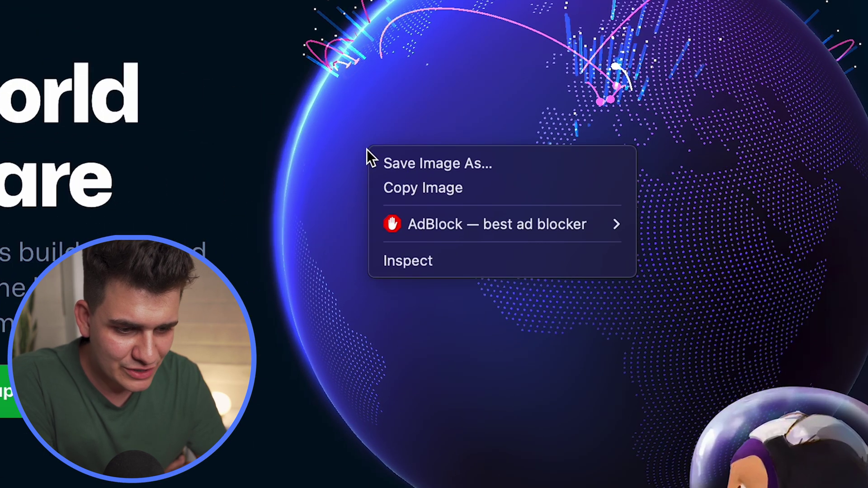
click(392, 262)
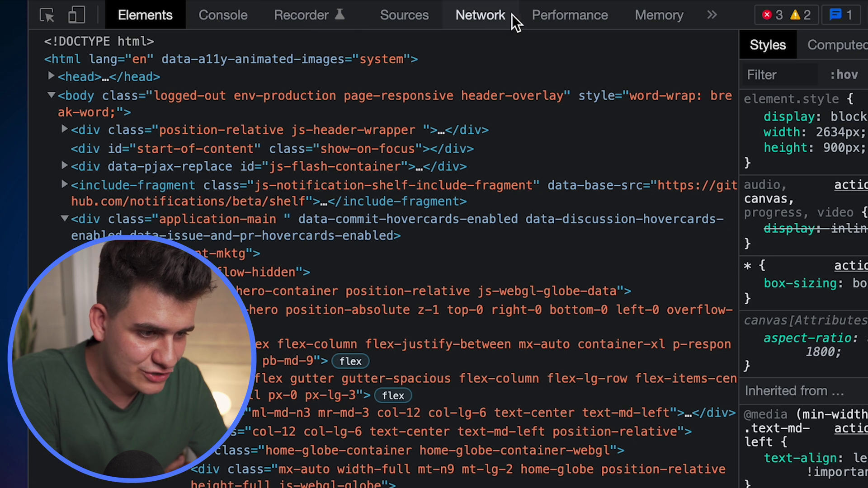
click(711, 17)
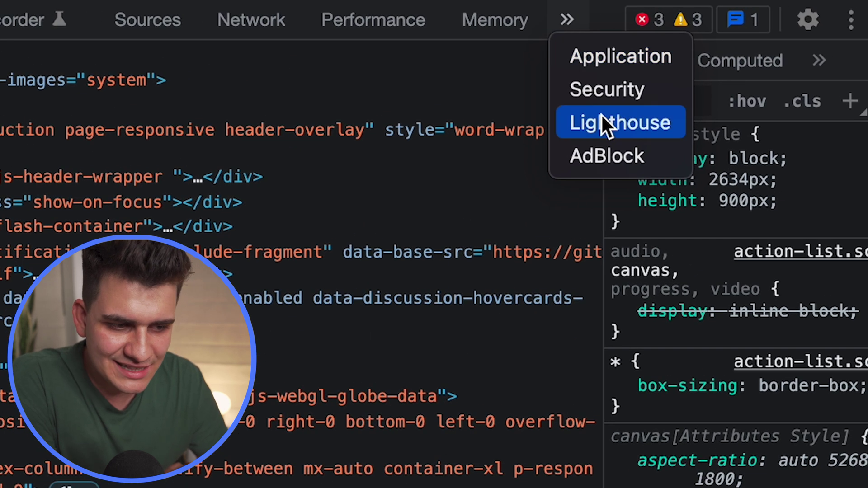
click(600, 115)
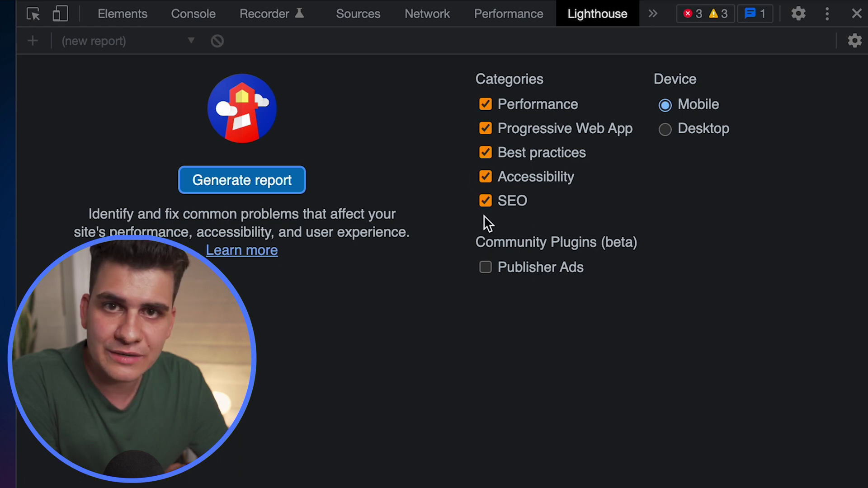
click(659, 103)
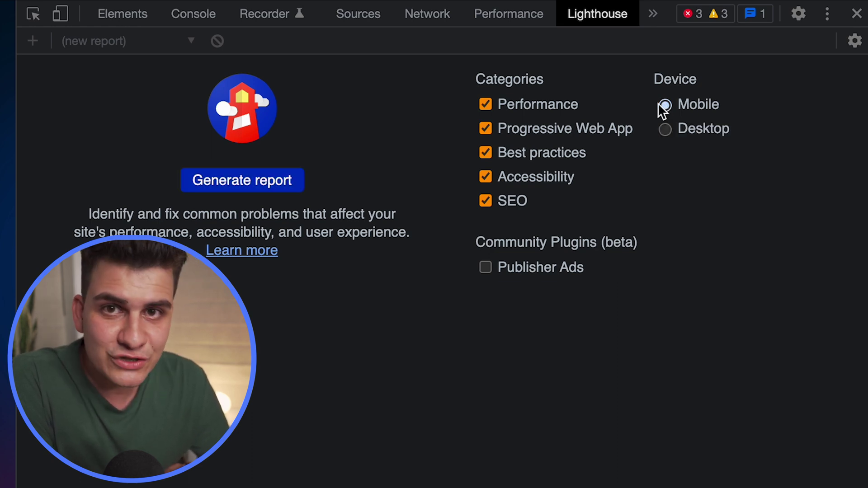
Generate the Lighthouse mobile report for github.com.
click(243, 183)
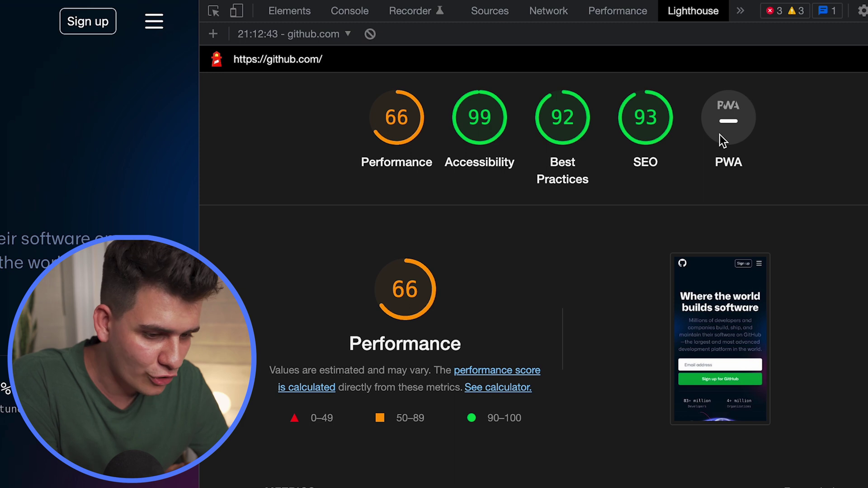
scroll(402, 457, down, 2)
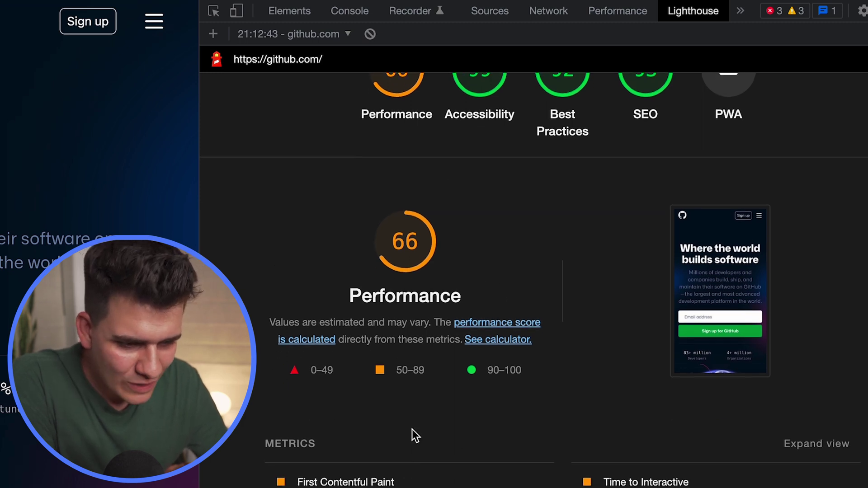
scroll(349, 381, down, 6)
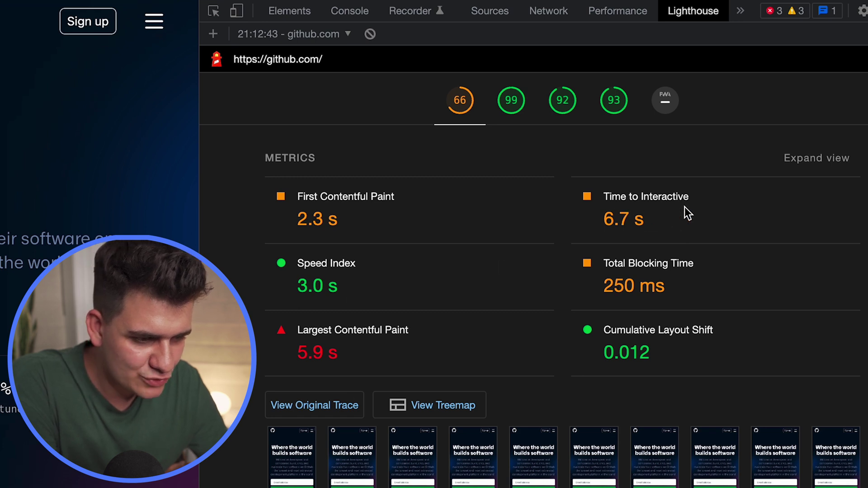
scroll(577, 278, down, 6)
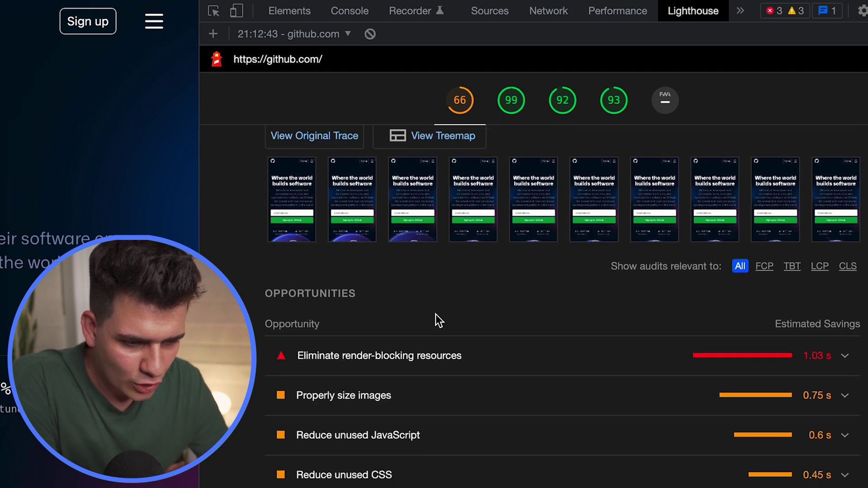
scroll(316, 429, down, 2)
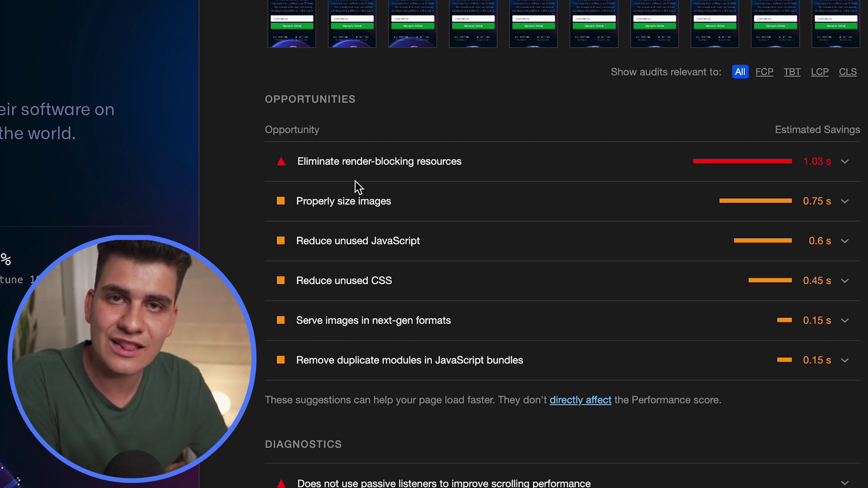
scroll(471, 287, down, 8)
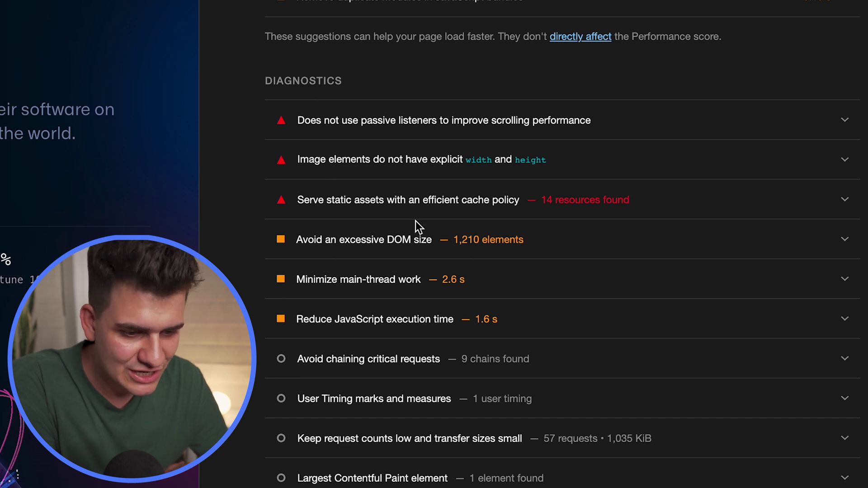
scroll(414, 226, down, 15)
scroll(533, 239, down, 3)
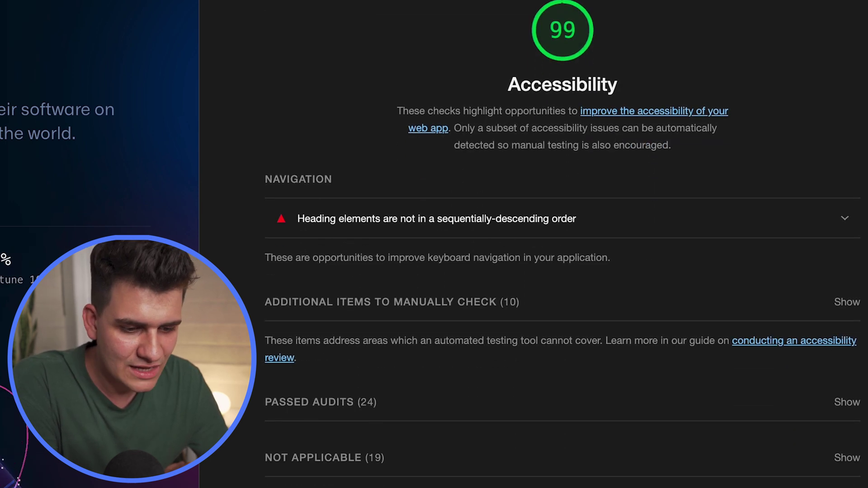
scroll(534, 244, up, 2)
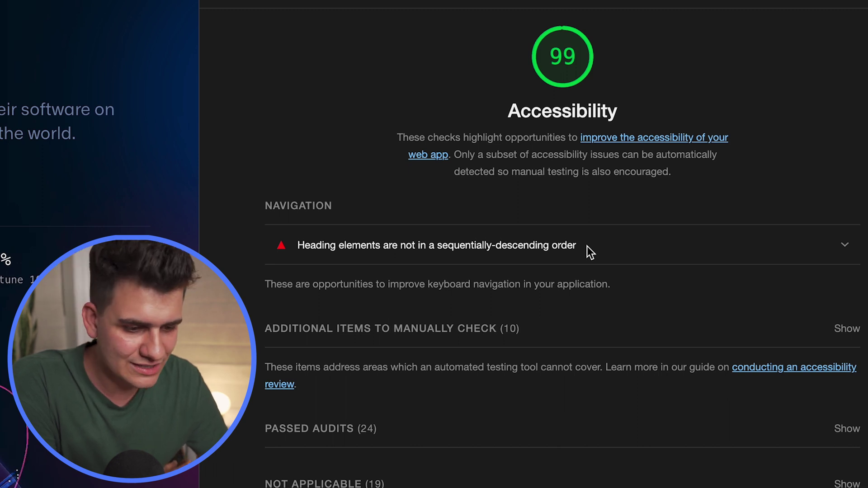
scroll(586, 247, down, 1)
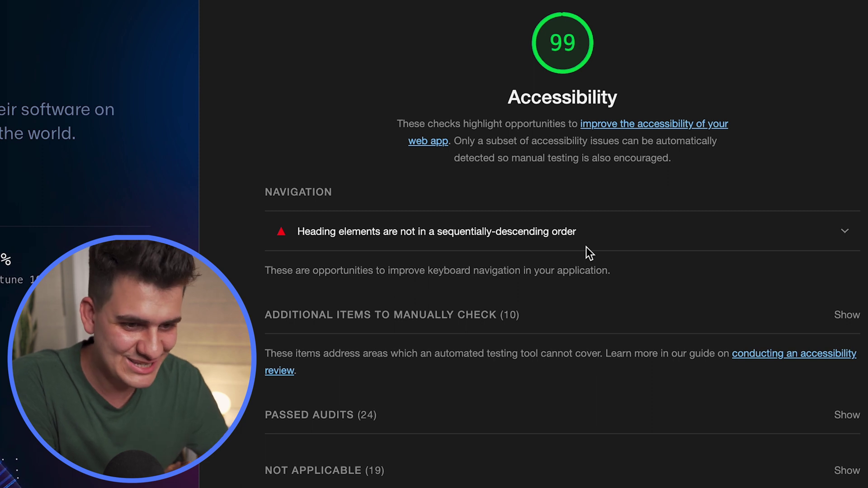
scroll(585, 247, down, 10)
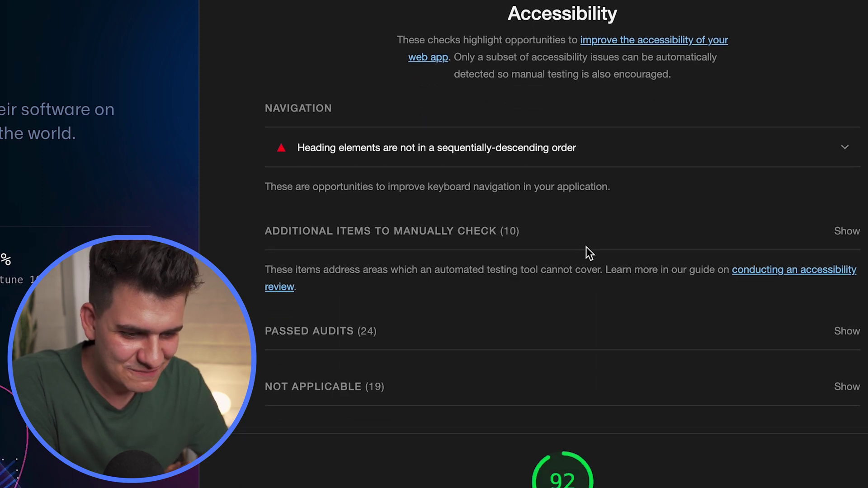
scroll(534, 202, down, 2)
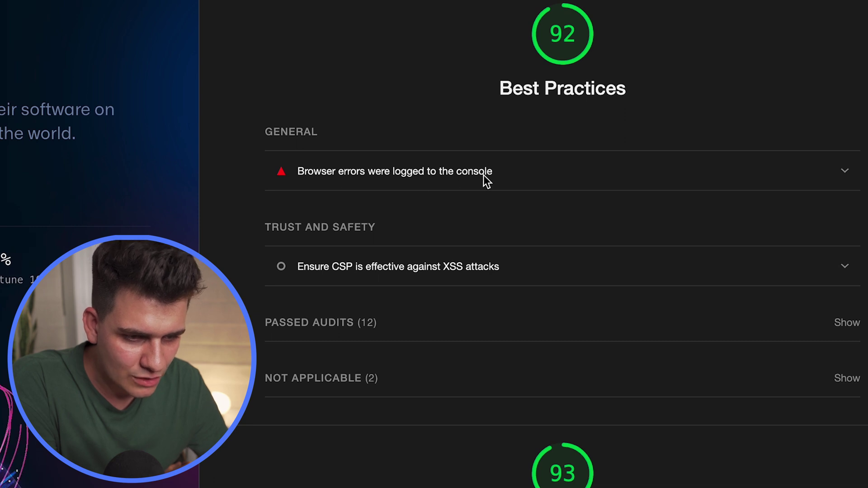
click(355, 13)
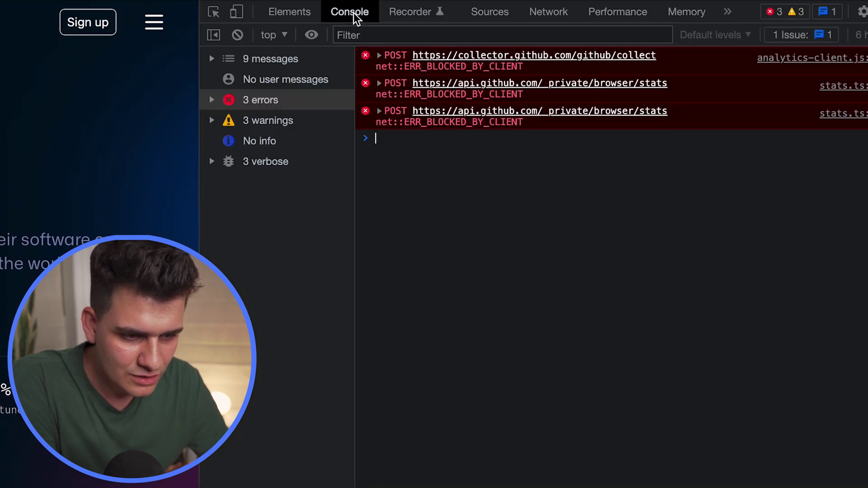
click(265, 61)
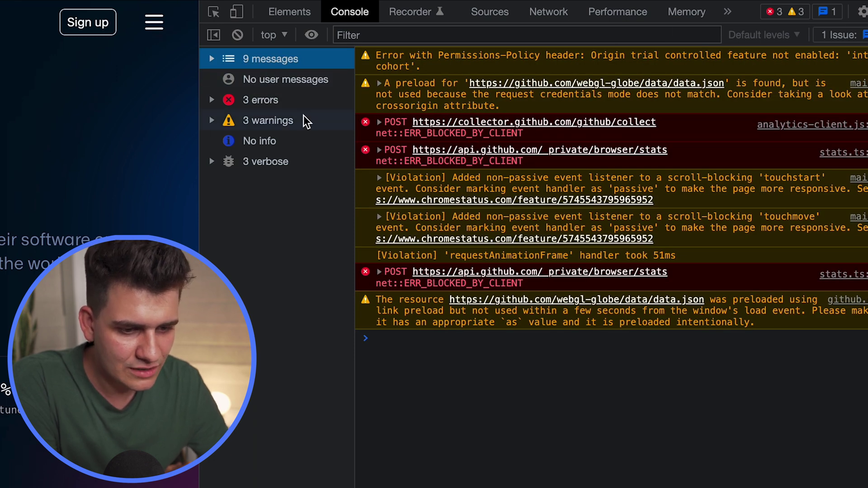
click(287, 101)
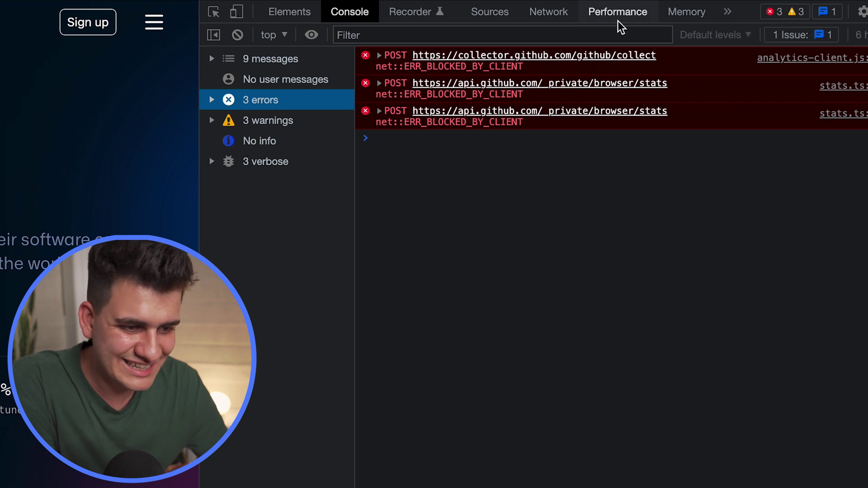
click(727, 12)
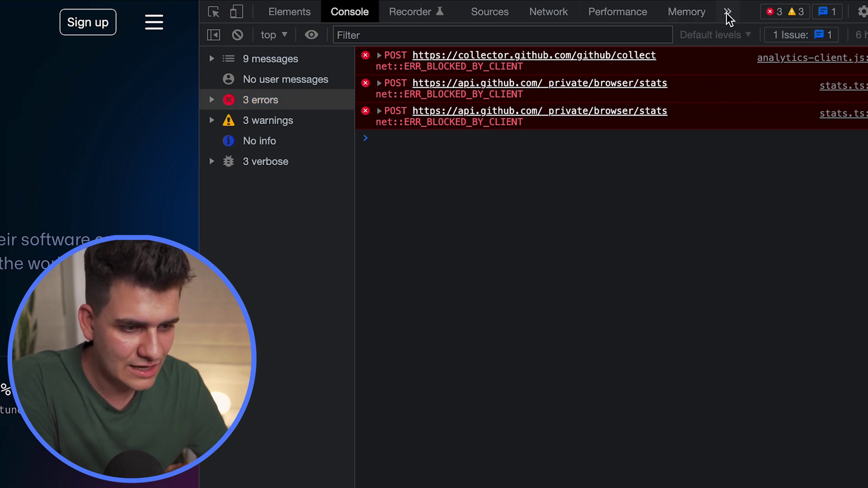
click(748, 71)
Expand the SEO audit 'Links are not crawlable' and continue down to the PWA results.
scroll(587, 458, down, 15)
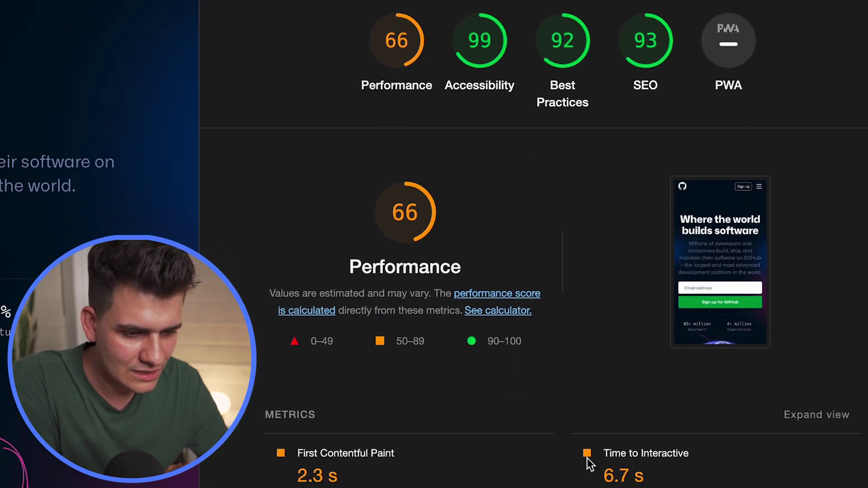
scroll(589, 412, down, 20)
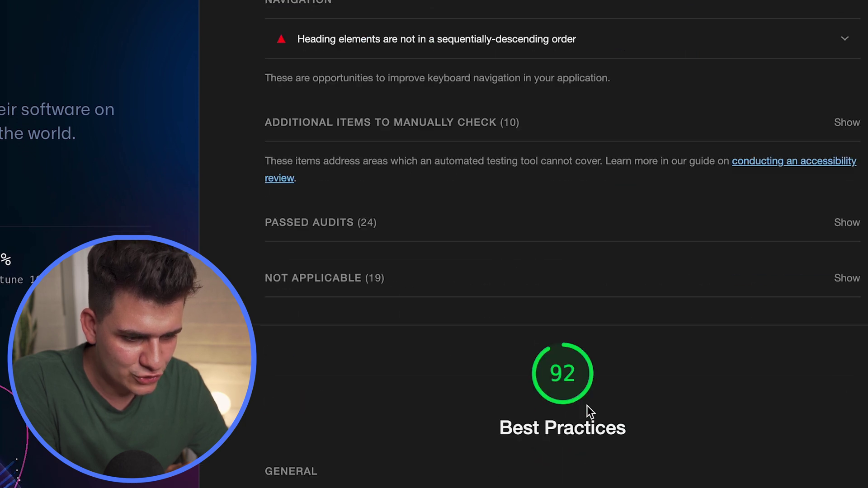
scroll(586, 410, down, 5)
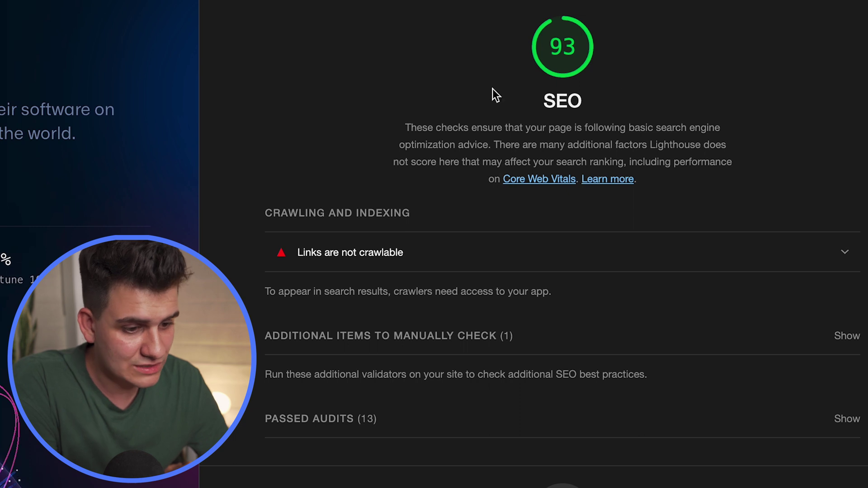
click(639, 260)
scroll(574, 343, down, 2)
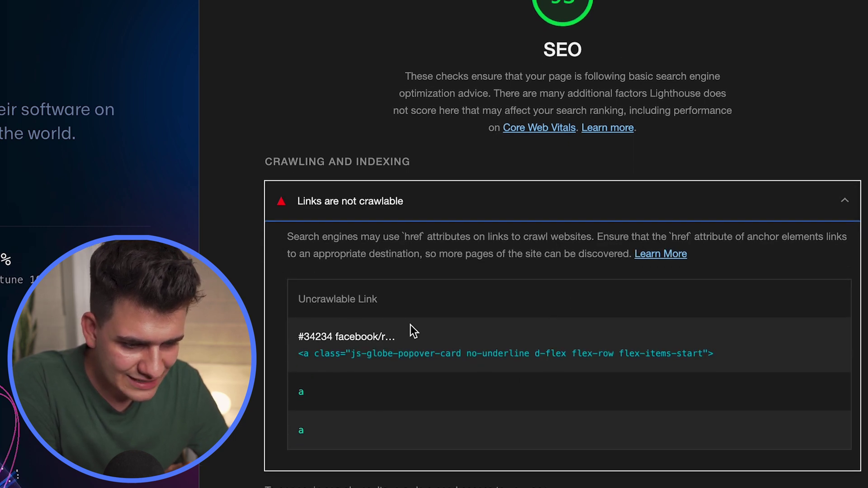
click(301, 357)
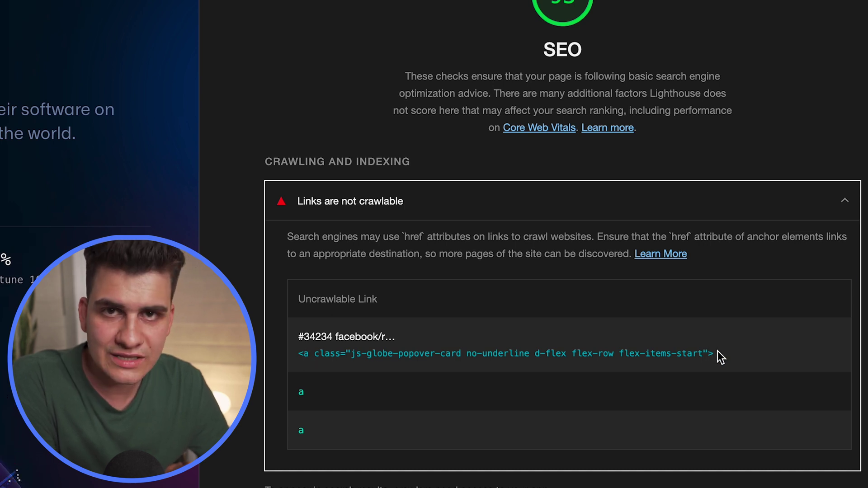
scroll(718, 351, down, 10)
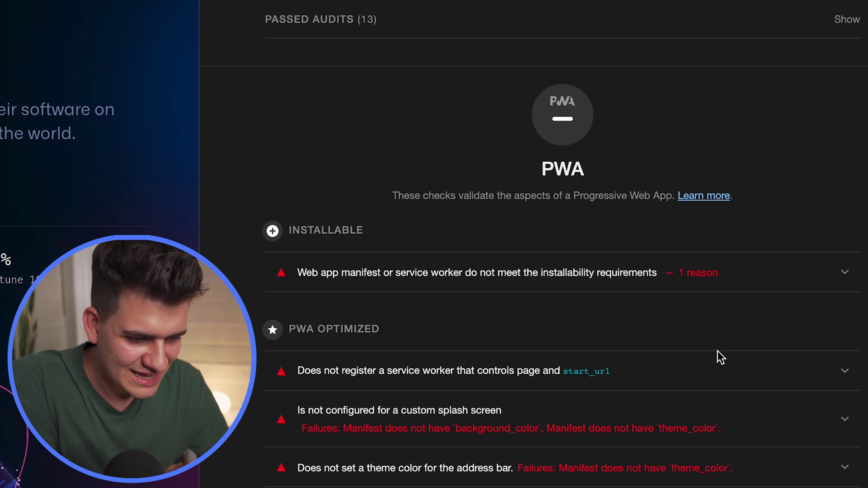
scroll(717, 351, down, 3)
scroll(719, 357, up, 1)
scroll(572, 90, down, 2)
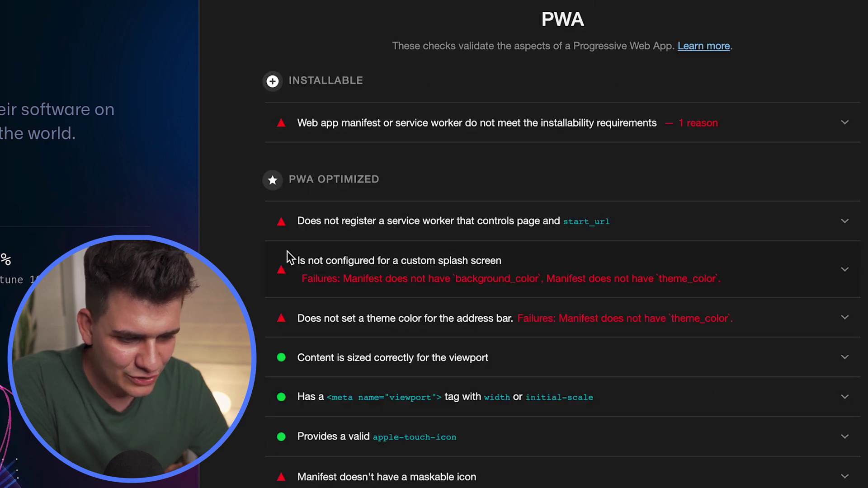
scroll(506, 357, down, 2)
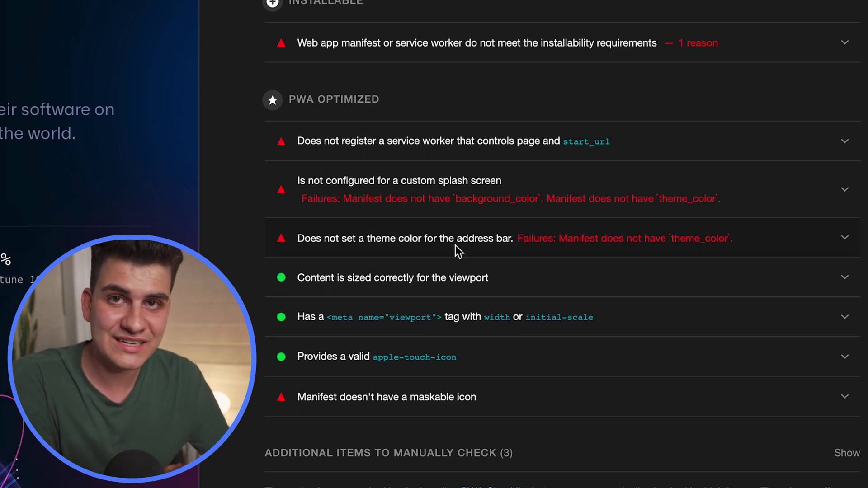
scroll(457, 250, up, 1)
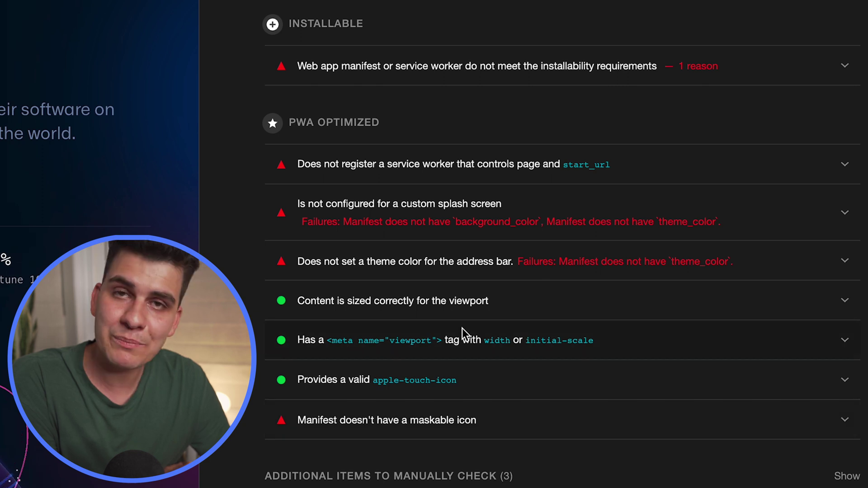